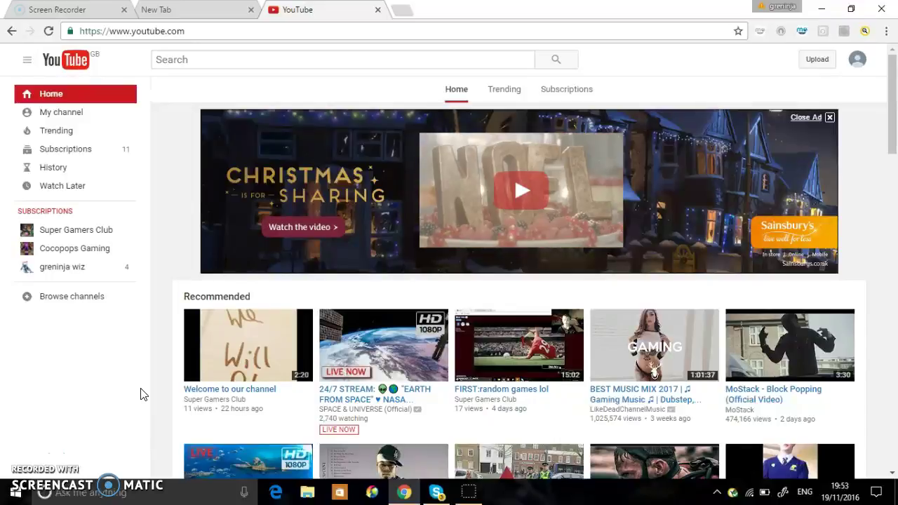
Step: Open the "HOW TO MAKE A THUMBNAIL FOR YOUTUBE" video from the greninja wiz channel and view its comments
left_click(263, 57)
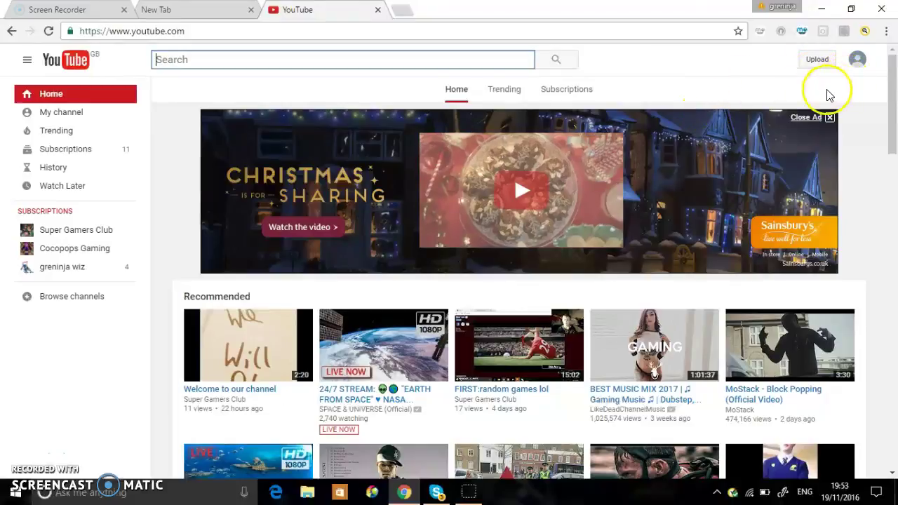
left_click(97, 268)
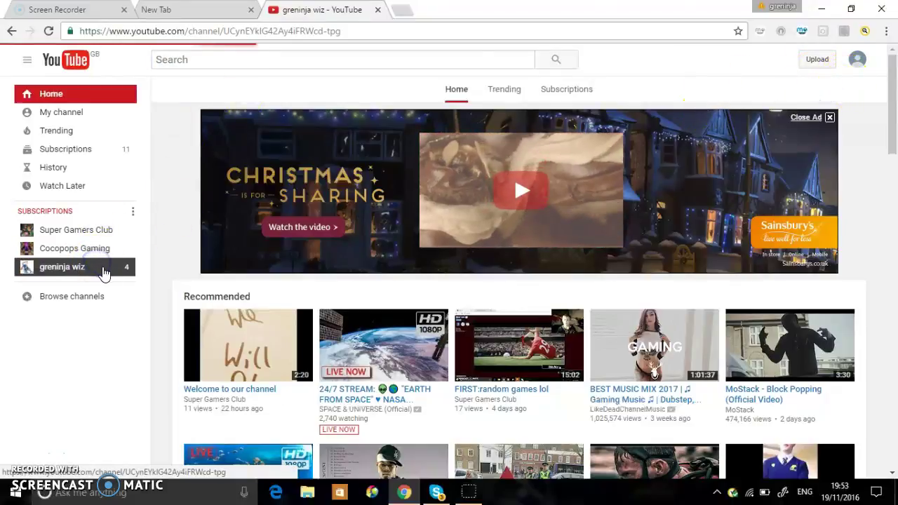
scroll(216, 324, "down", 3)
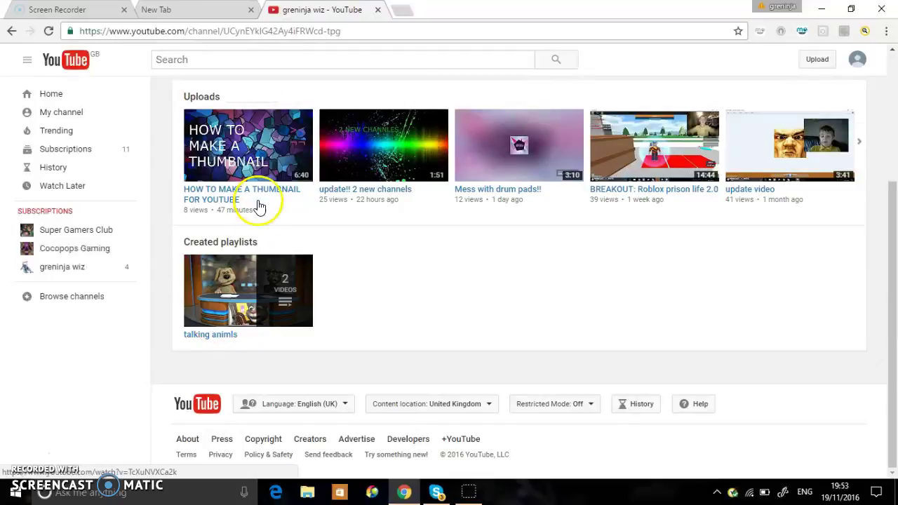
left_click(255, 171)
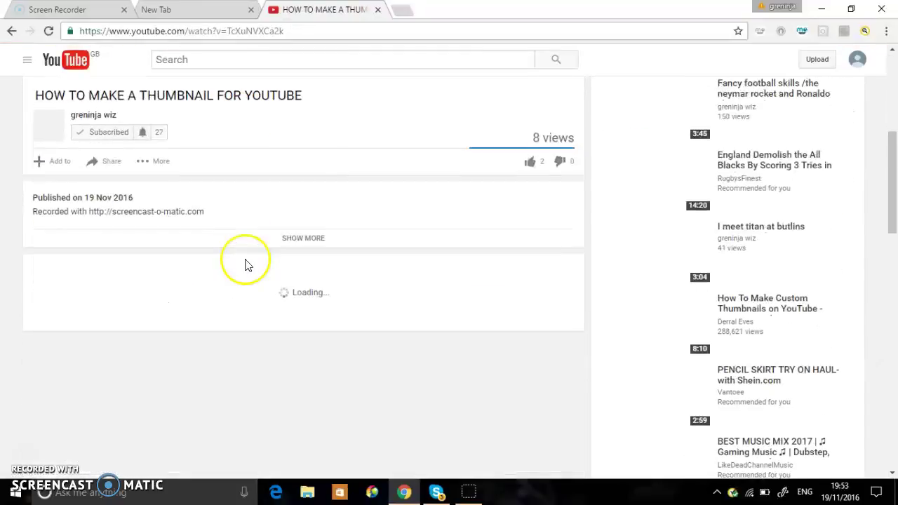
scroll(245, 259, "down", 4)
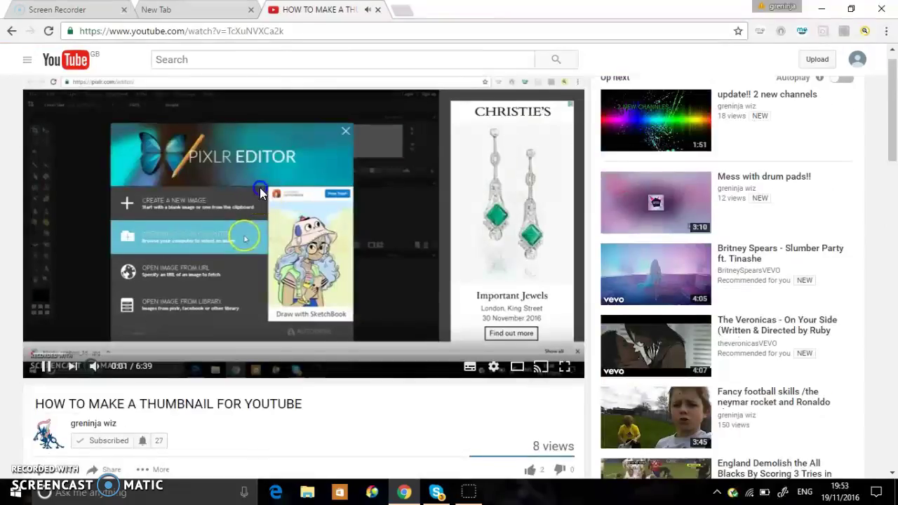
scroll(259, 197, "down", 5)
scroll(259, 201, "down", 1)
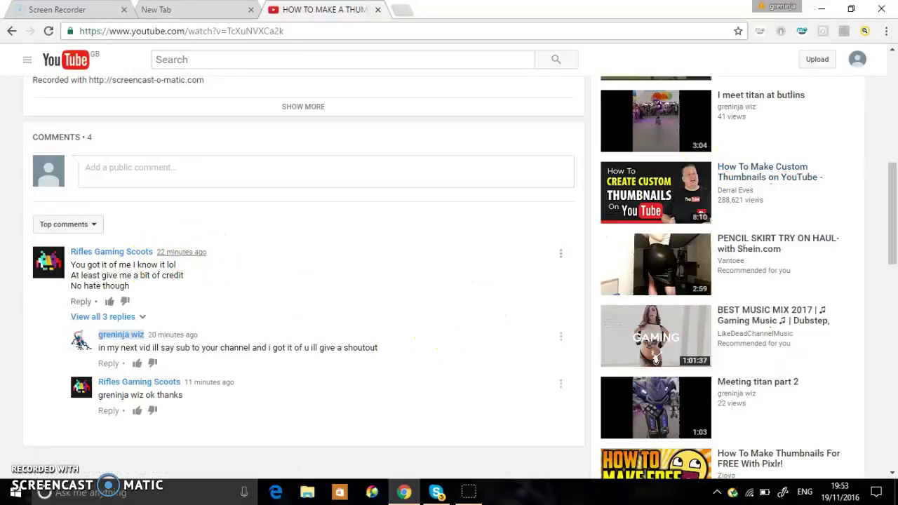
Step: Open the Rifles Gaming Scoots channel from the video's comments and subscribe to it, accepting publicly shared subscriptions
left_click(69, 255)
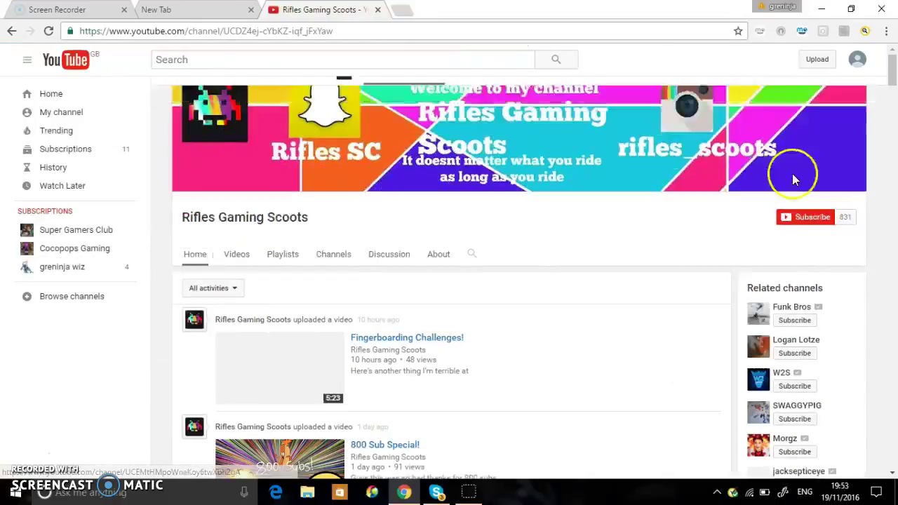
left_click(788, 217)
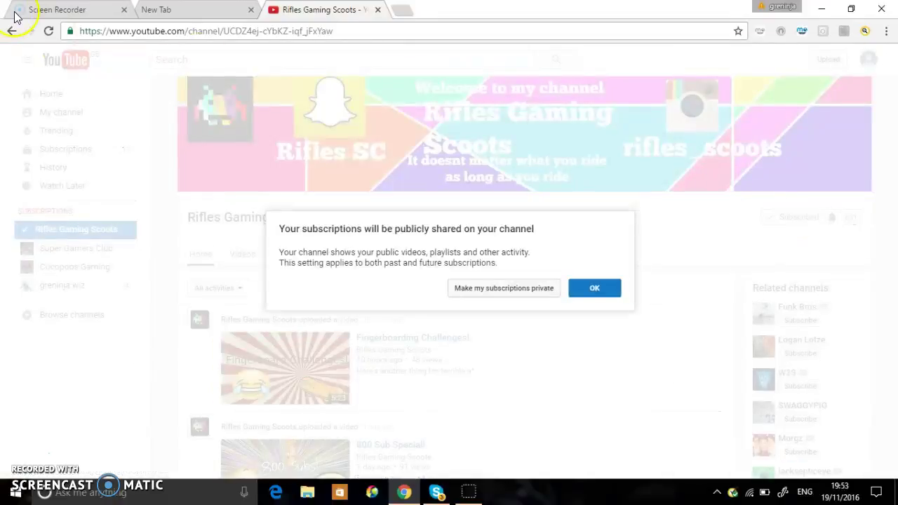
left_click(593, 288)
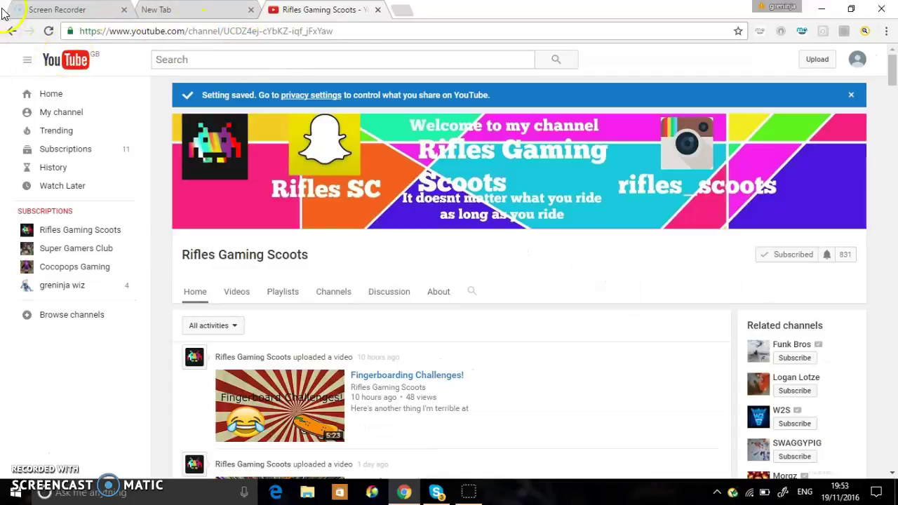
Step: Go back to the greninja wiz channel page and return to the YouTube home page
left_click(13, 30)
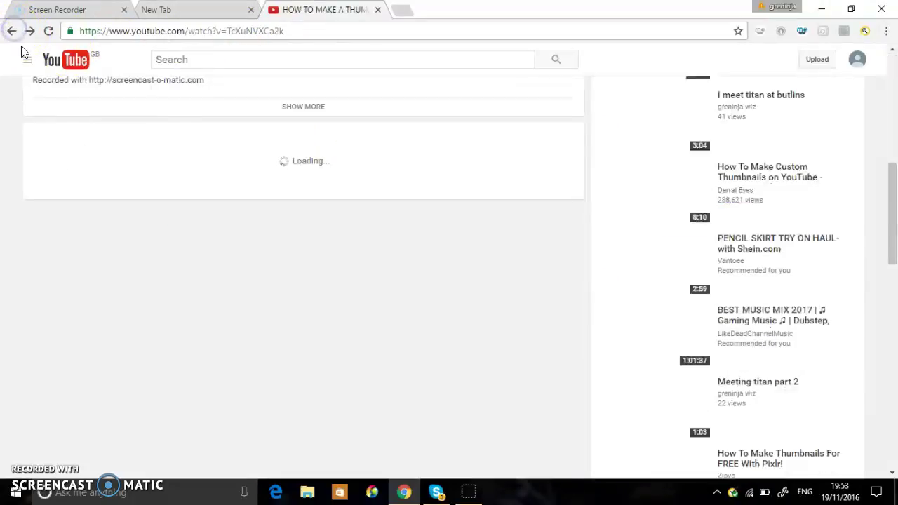
left_click(13, 31)
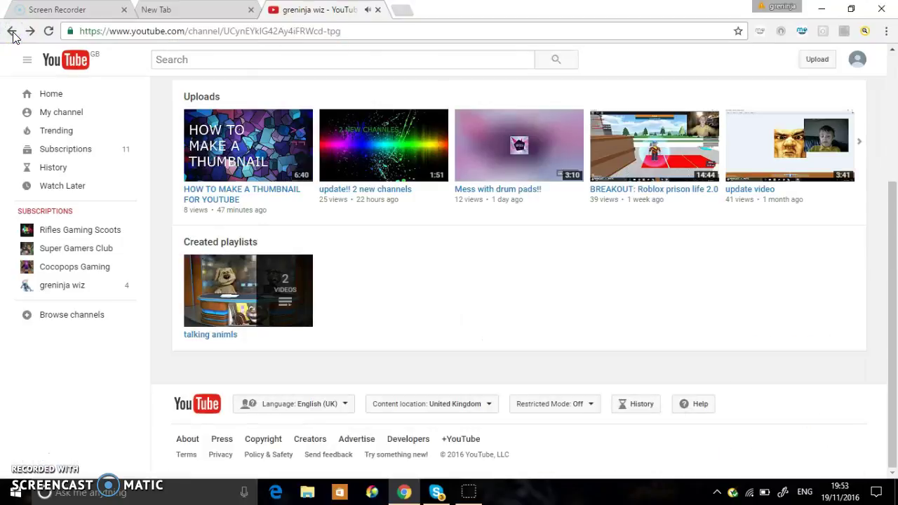
scroll(319, 305, "up", 3)
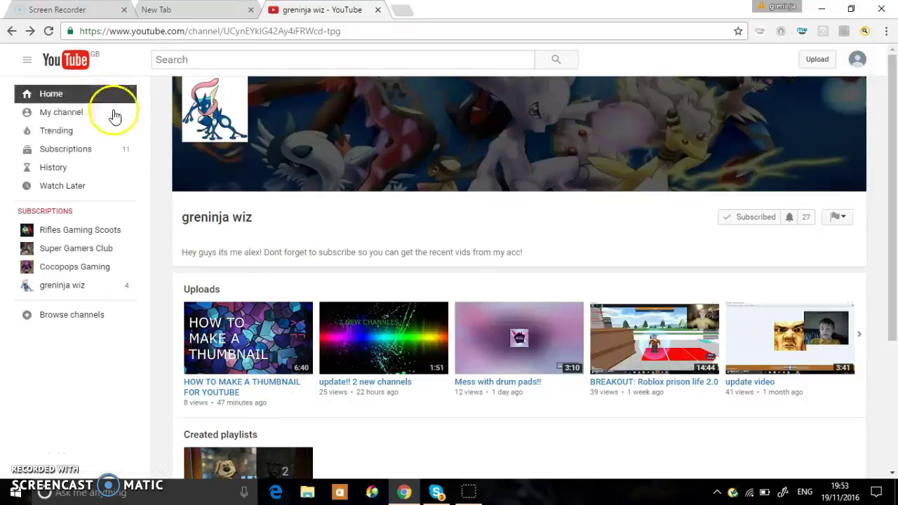
left_click(90, 92)
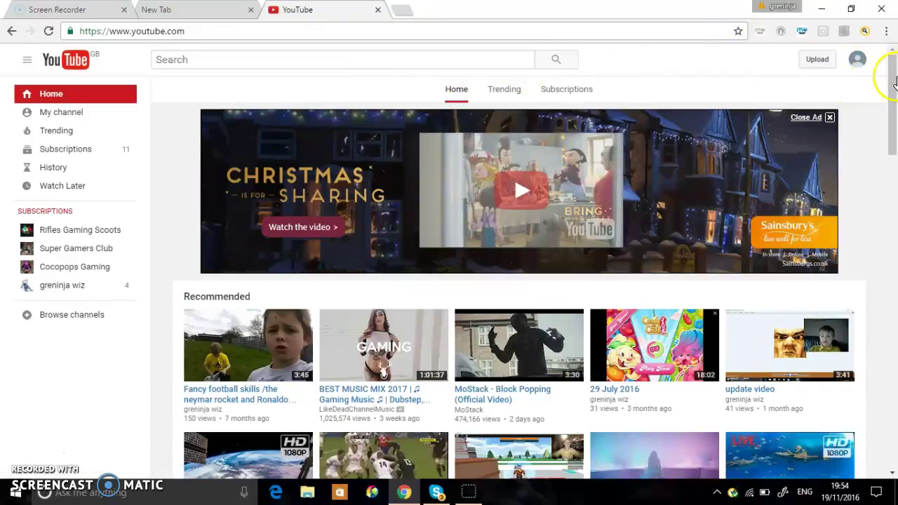
Step: Open the account settings and view the channel's additional features, including monetisation and custom thumbnails
left_click(867, 59)
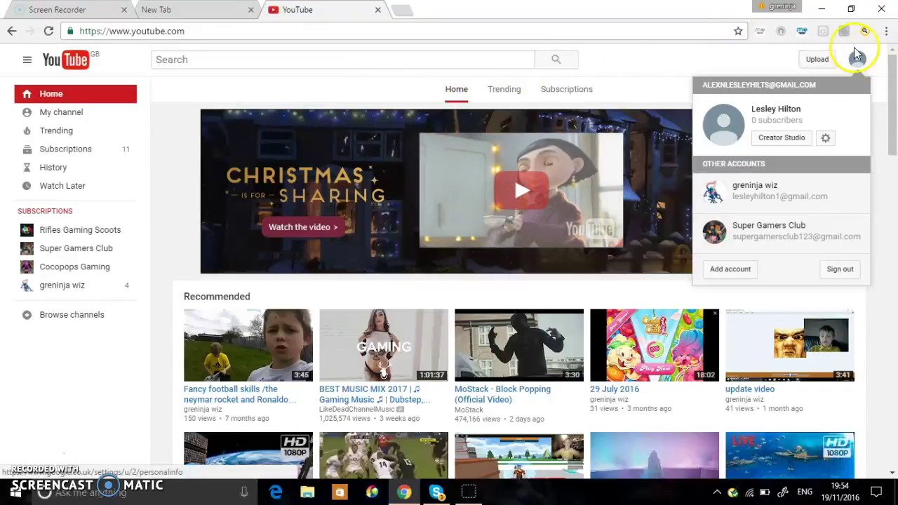
left_click(828, 140)
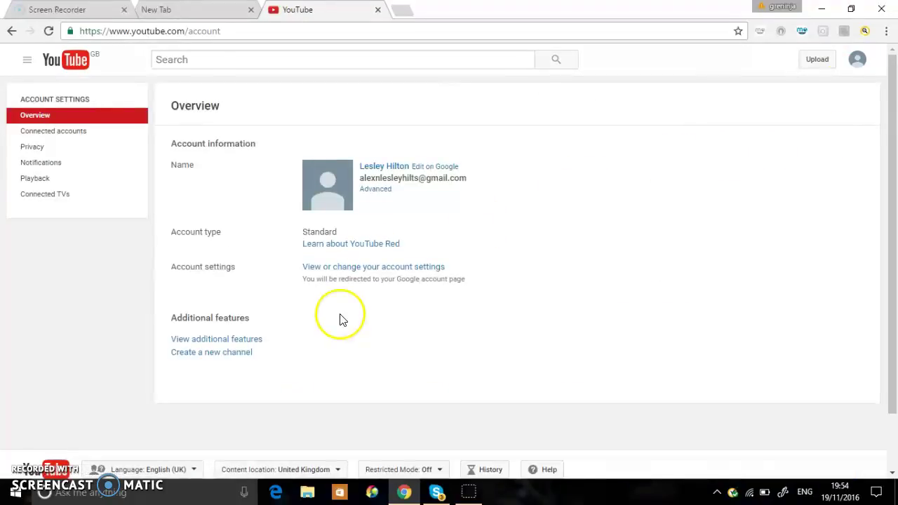
left_click(236, 340)
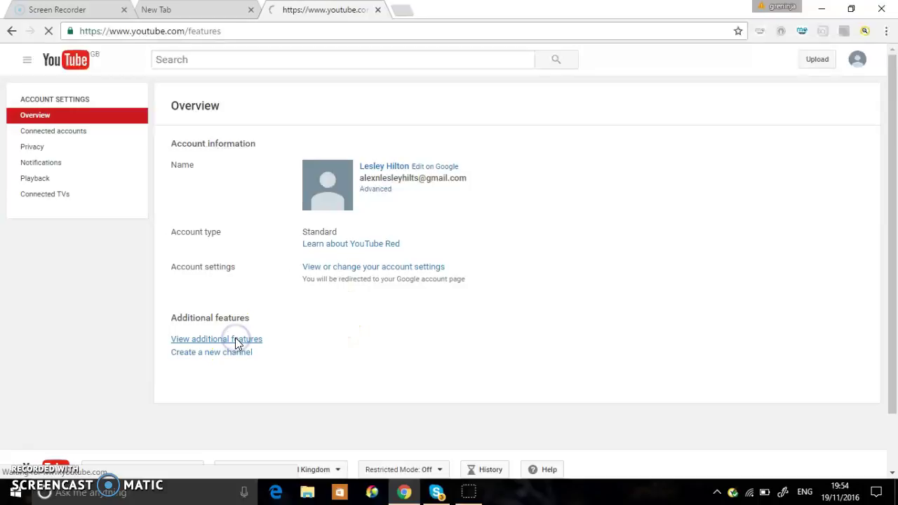
scroll(242, 302, "down", 3)
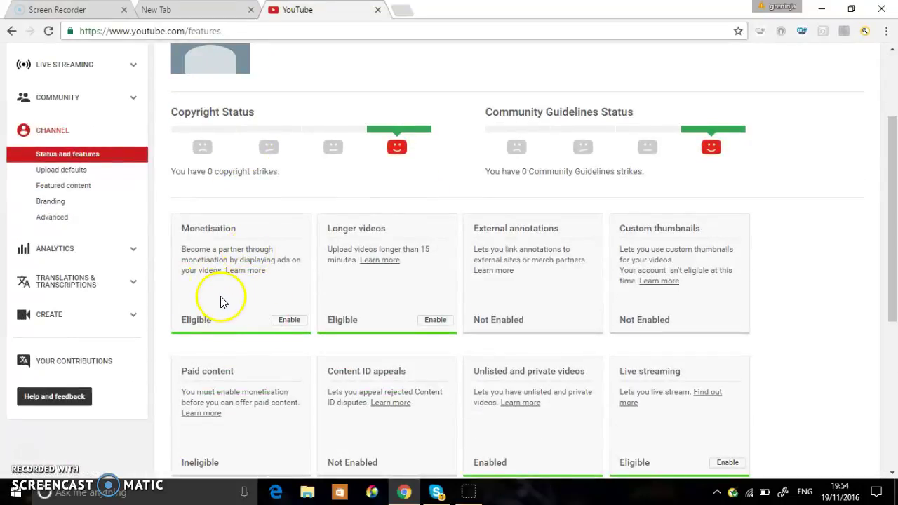
Step: Enable monetisation for the account, agreeing to all three terms, and monetise the videos with overlay in-video and skippable video ads
left_click(281, 322)
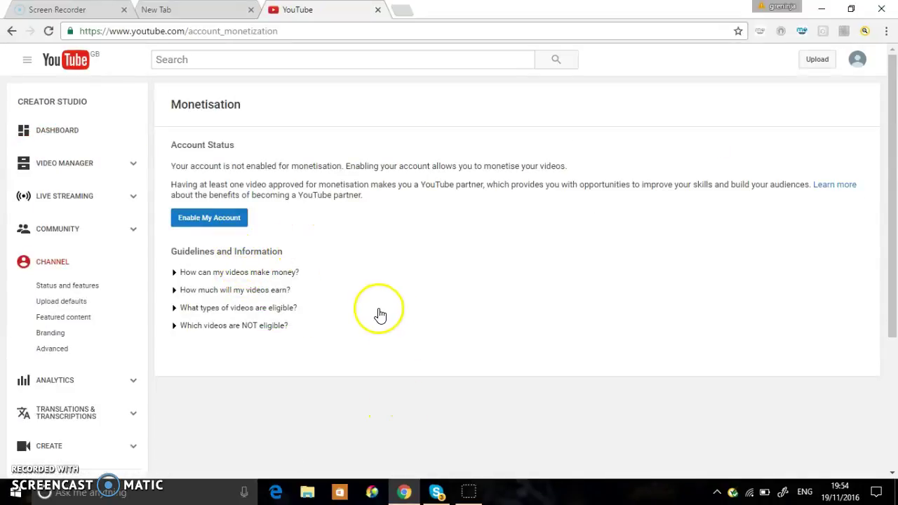
left_click(231, 218)
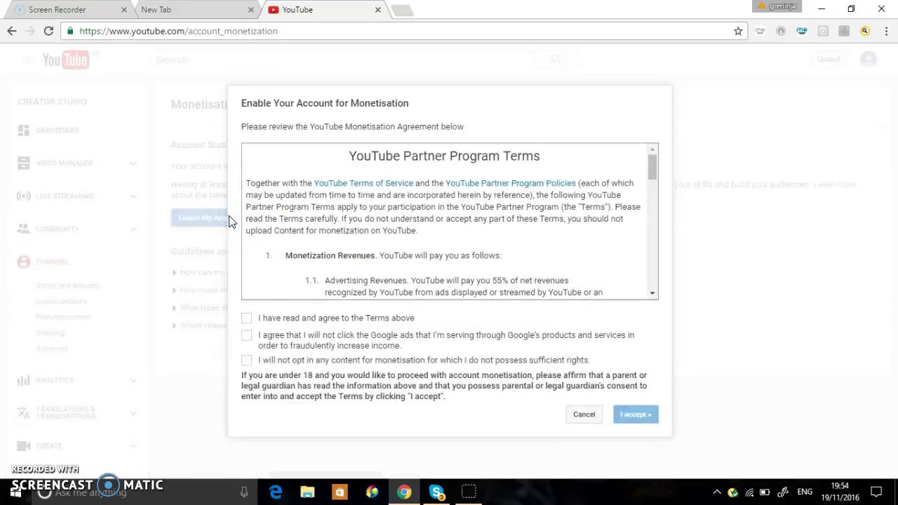
left_click(247, 335)
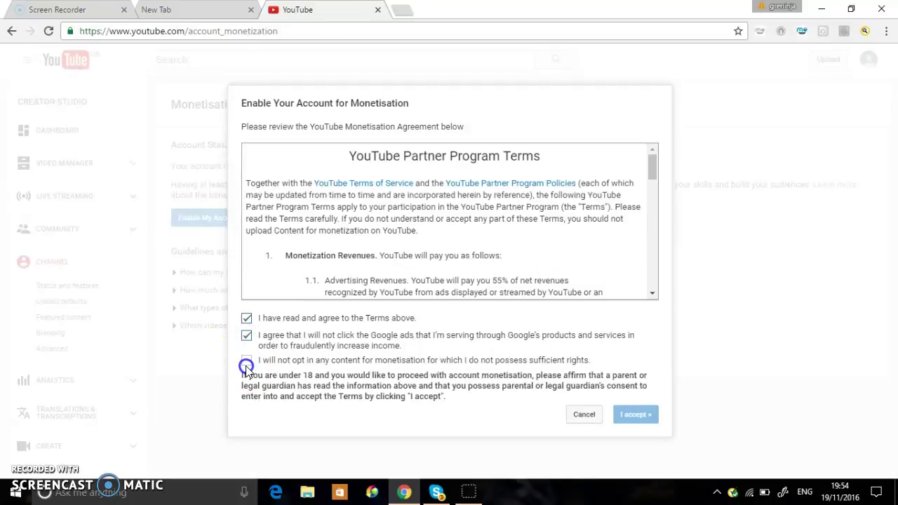
left_click(246, 360)
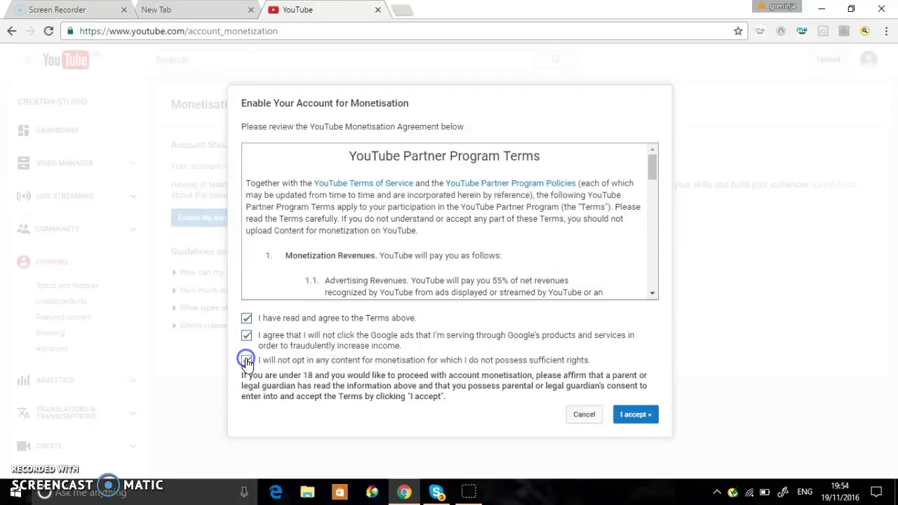
left_click(635, 415)
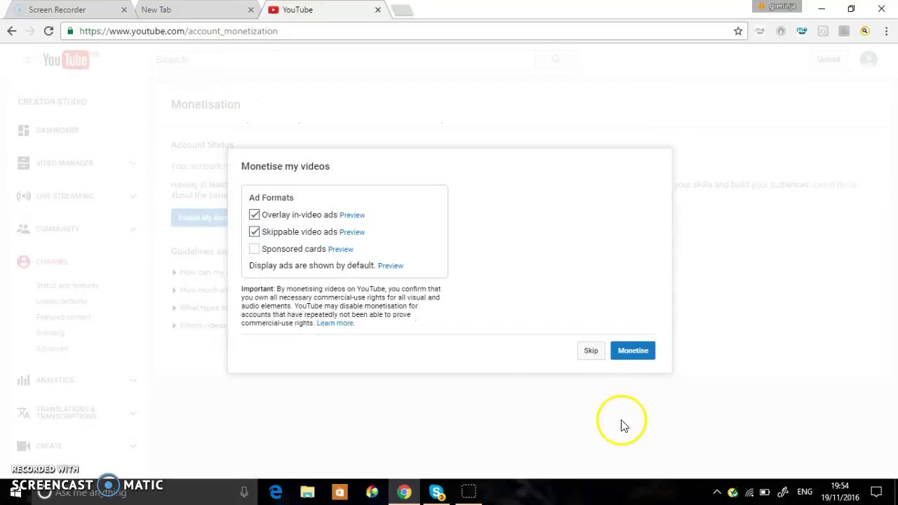
left_click(627, 359)
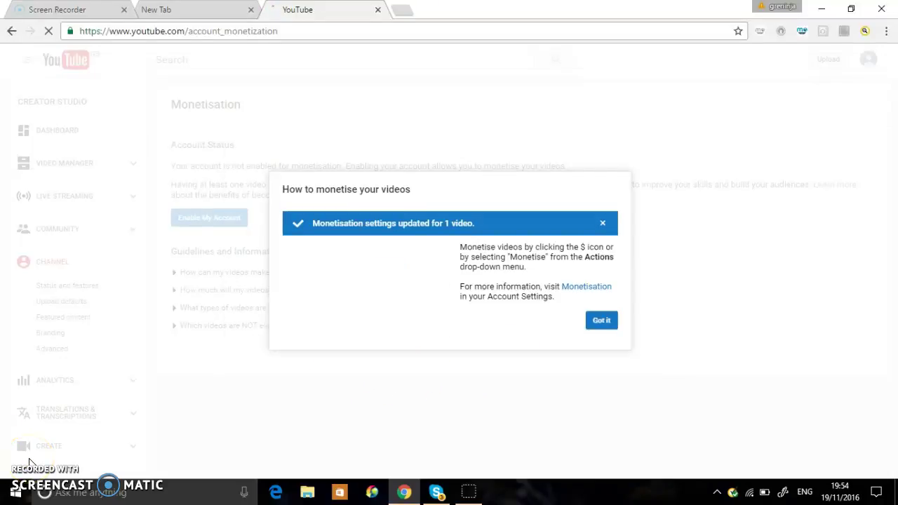
left_click(600, 330)
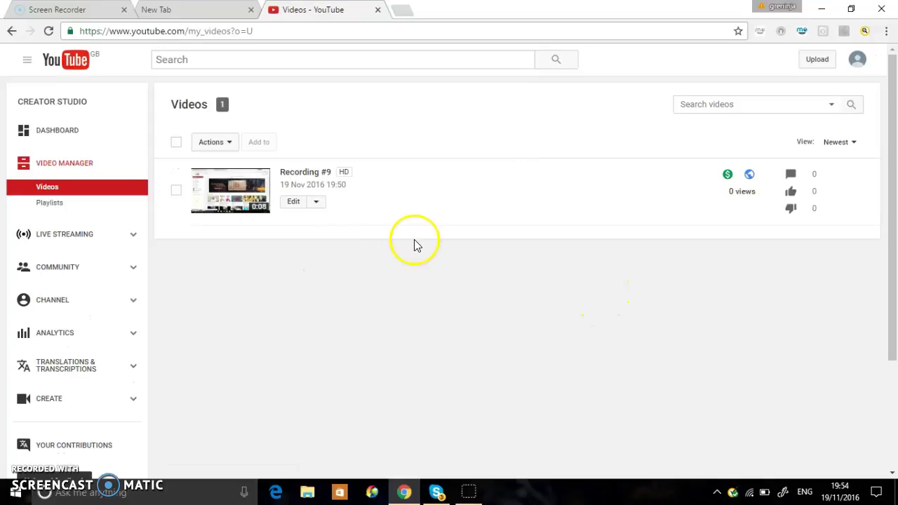
Step: Upload blocks_rainbow_3d_graphics_background_76559_1280x720 from Downloads as the customised thumbnail for Recording #9 and save the changes
left_click(297, 202)
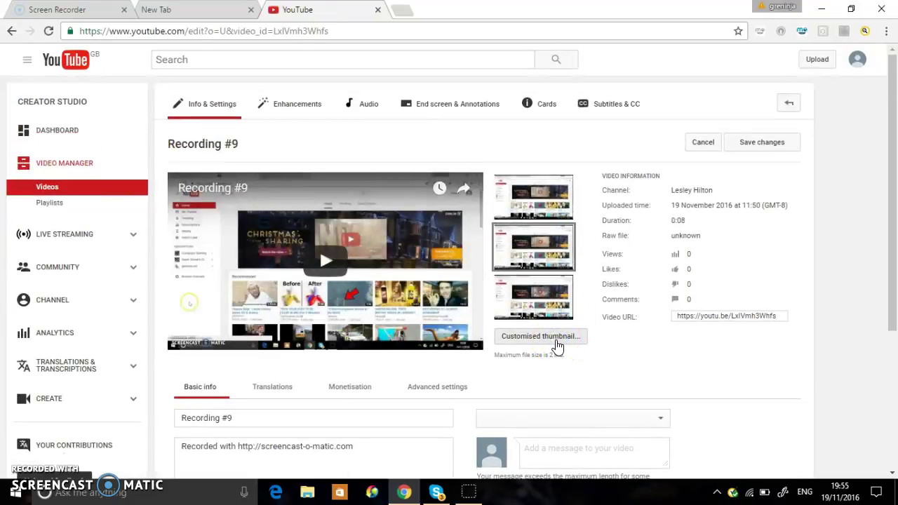
left_click(551, 336)
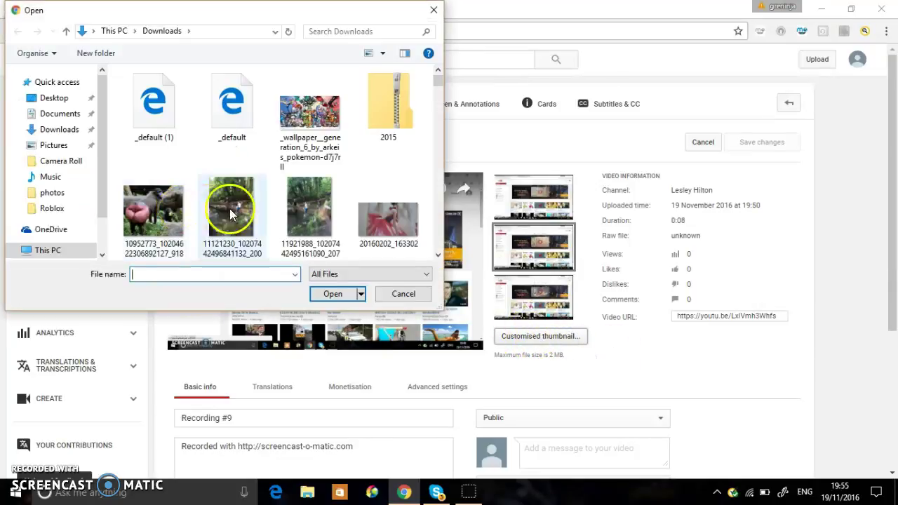
scroll(238, 207, "down", 5)
scroll(246, 197, "up", 5)
scroll(245, 200, "down", 3)
left_click(166, 136)
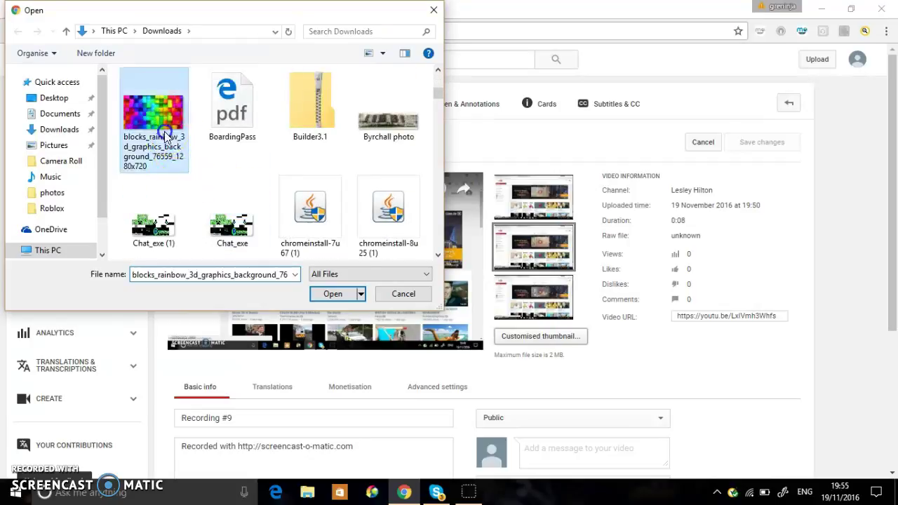
left_click(349, 294)
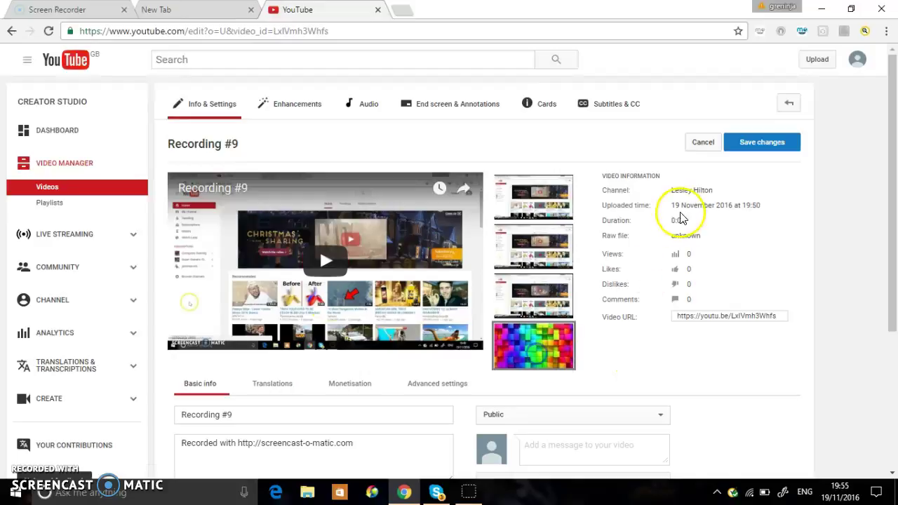
left_click(760, 144)
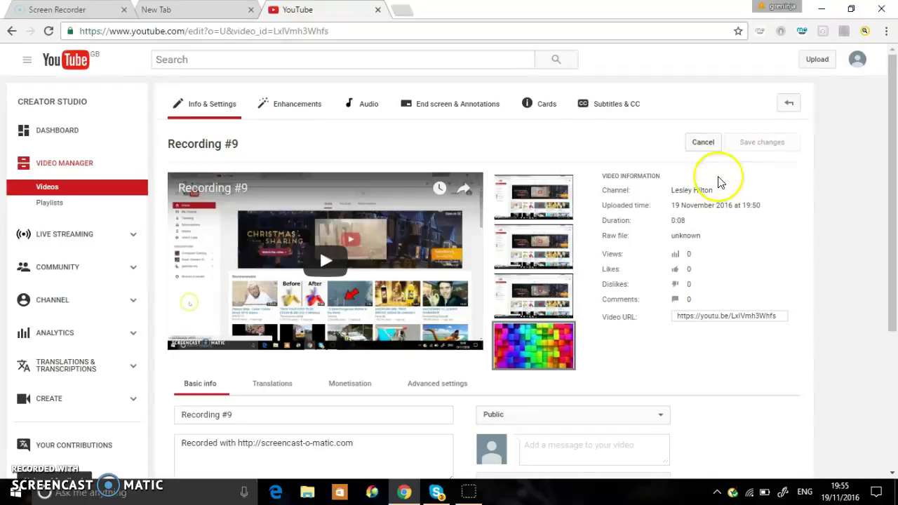
Step: Check the thumbnail of Recording #9 on the account's own channel page and open the subscribed Rifles Gaming Scoots channel
left_click(27, 60)
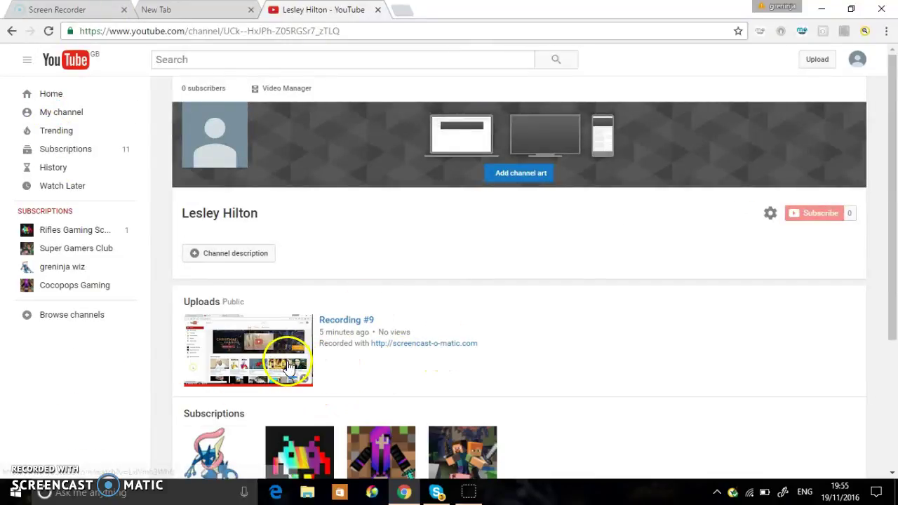
scroll(291, 361, "down", 3)
scroll(287, 335, "up", 3)
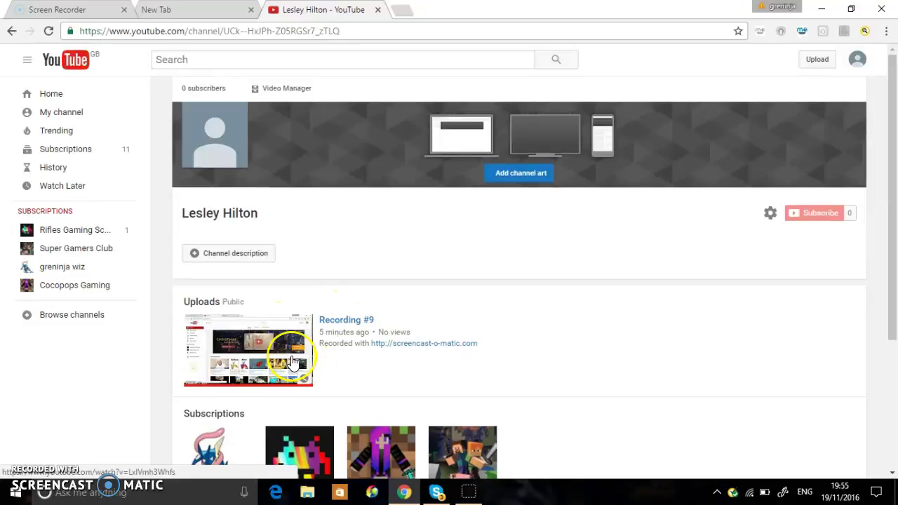
left_click(70, 234)
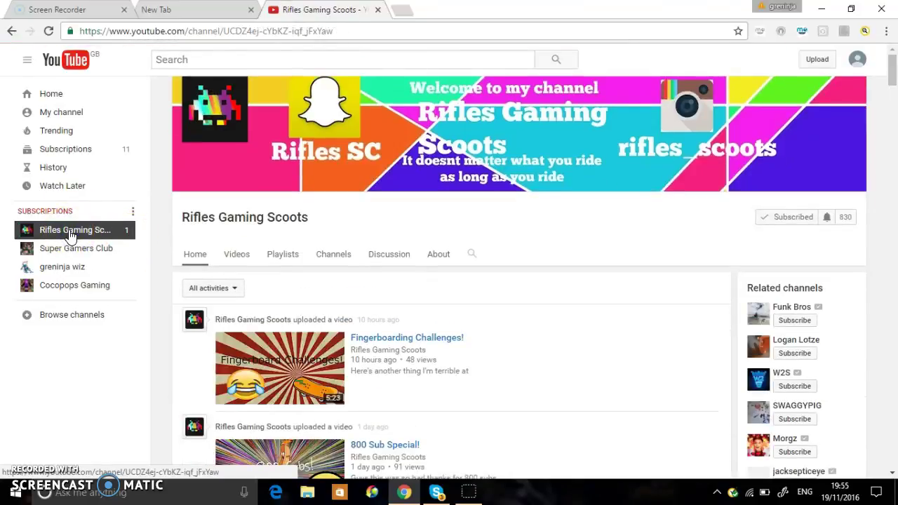